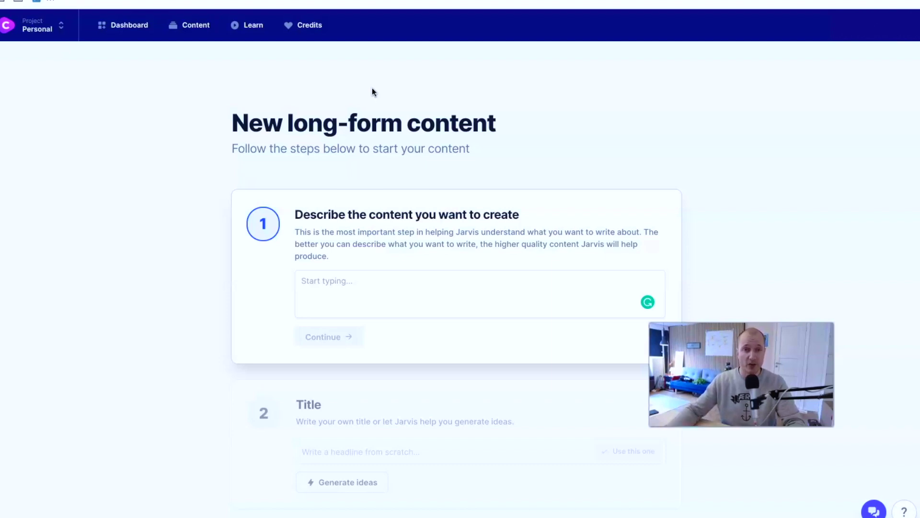
Describe the content as a blog post about Beethoven's childhood: where he grew up, what his parent did, when he got into music composing and so on
click(348, 282)
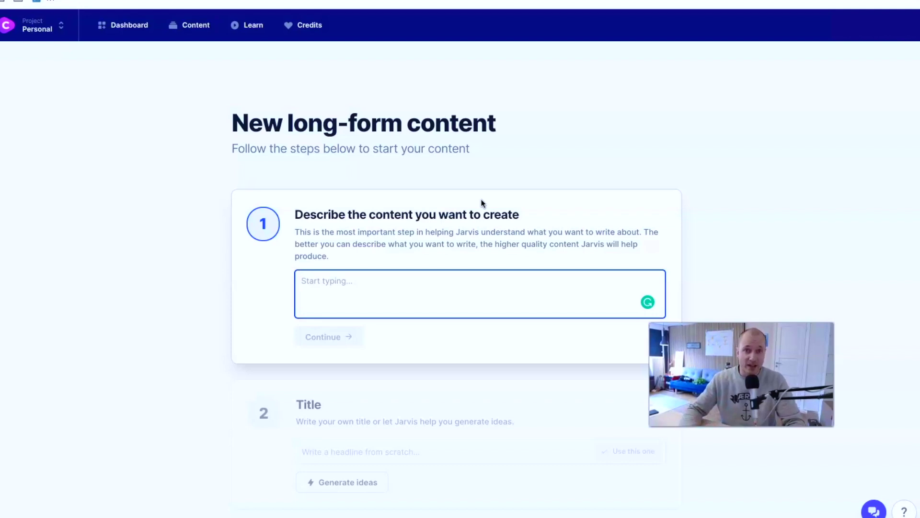
click(326, 283)
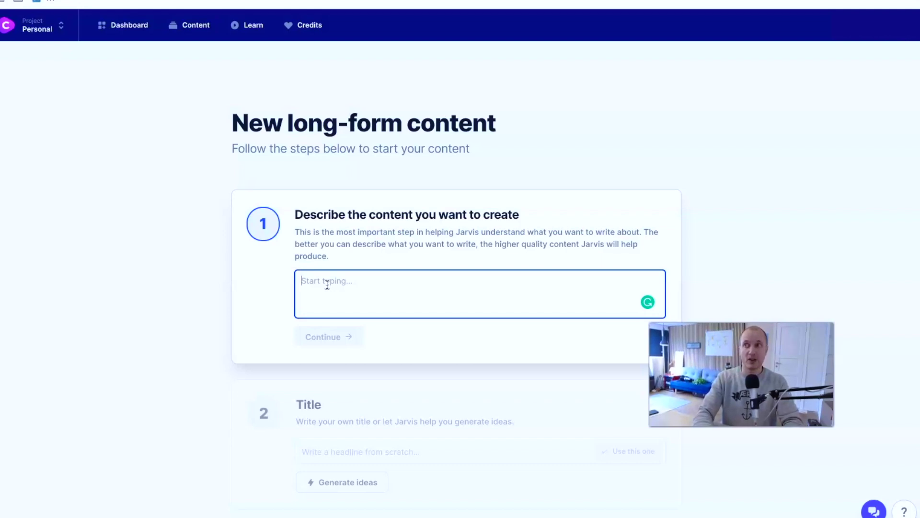
text(I want to create a blog post about Beethoven's childhood. Where he grew up, what his parent did, when he got into mu)
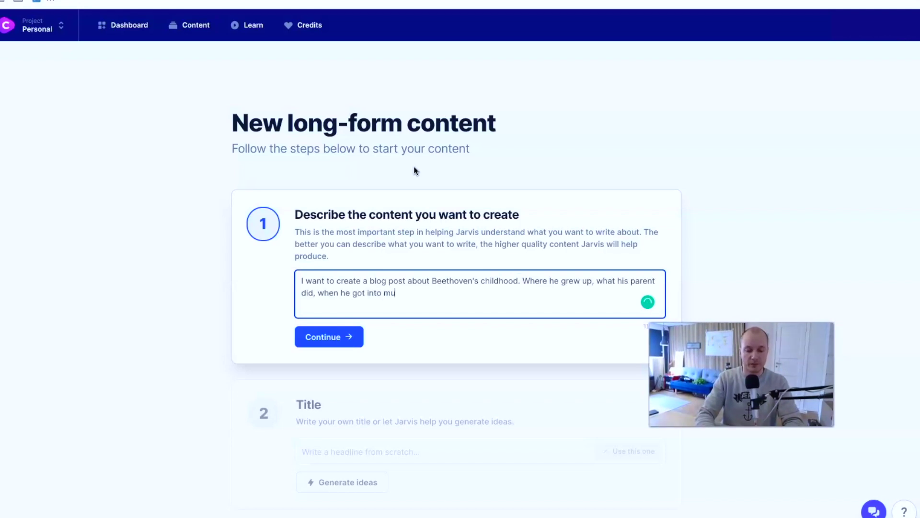
text(sic composing and so on.)
click(336, 336)
Generate title ideas and use "Beethoven's Childhood: A Look Into His Early Life"
click(336, 314)
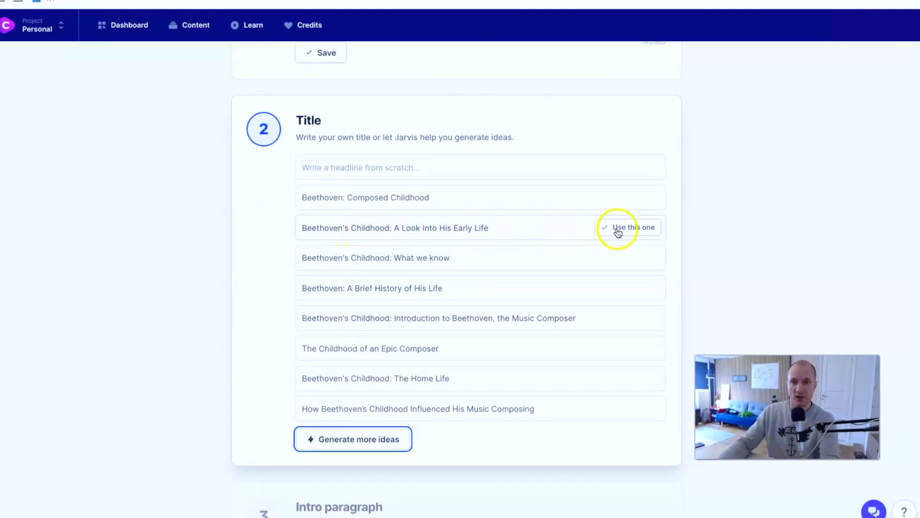
click(619, 230)
Generate intro paragraph ideas and use the one starting "The life of Beethoven has been the subject of many books and movies"
click(509, 280)
click(362, 335)
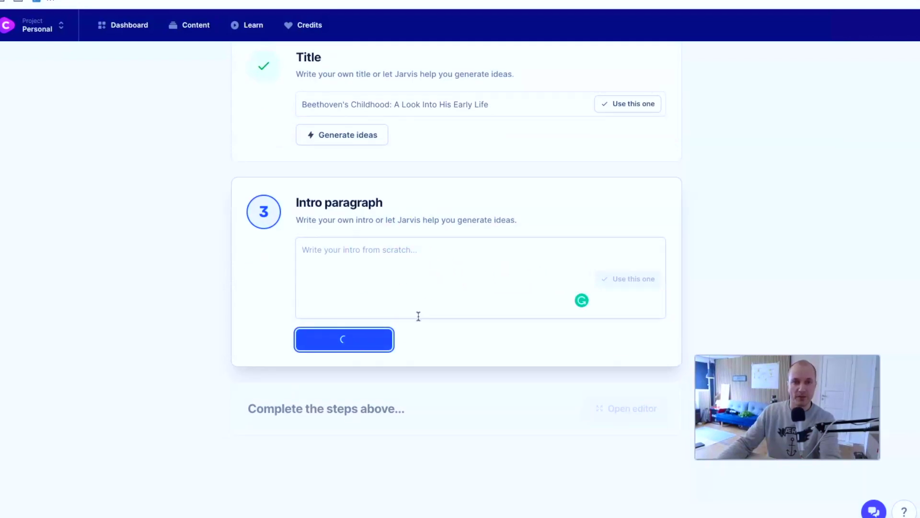
scroll(368, 366, down, 2)
scroll(331, 427, down, 2)
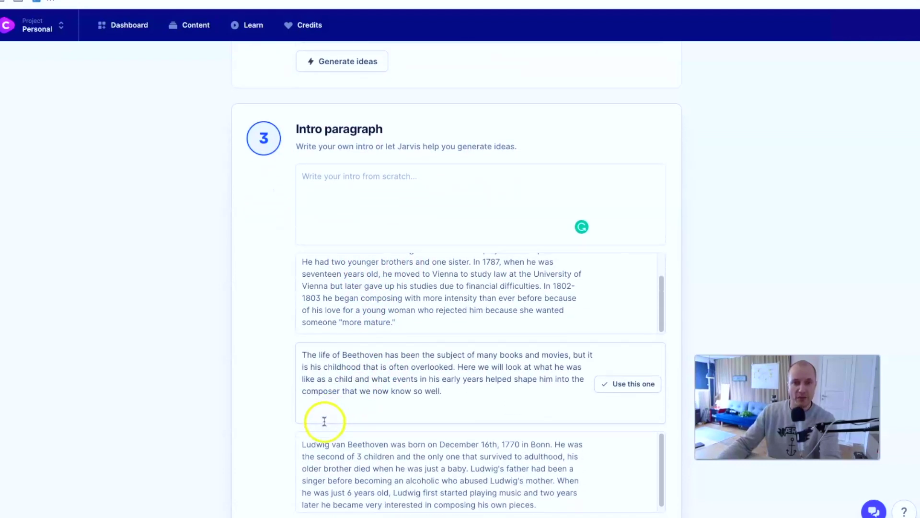
scroll(324, 421, down, 1)
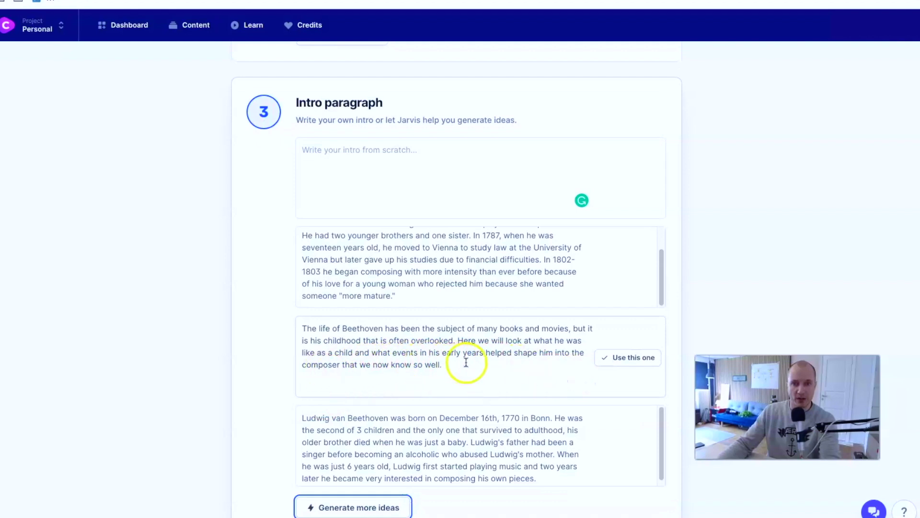
click(634, 370)
Open the editor and add the heading "##Where did Beethoven grow up?" below the intro paragraph
click(618, 319)
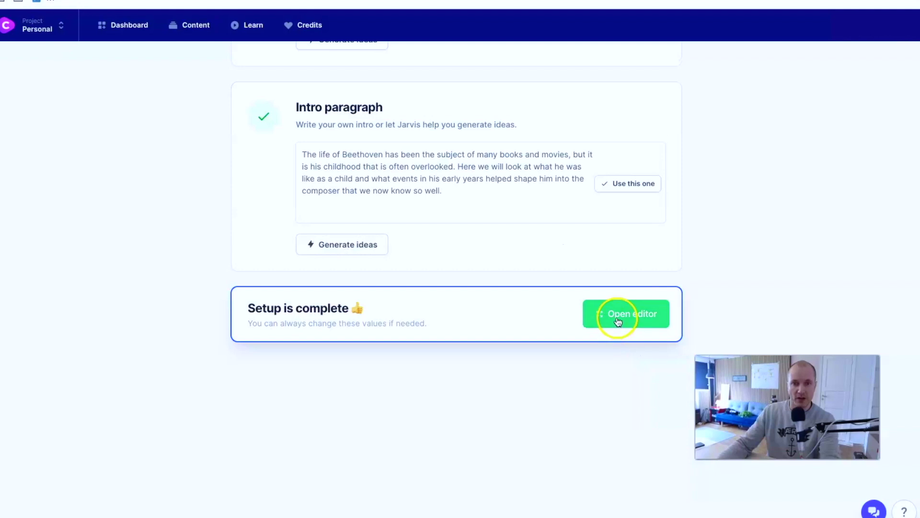
click(378, 150)
key(Return)
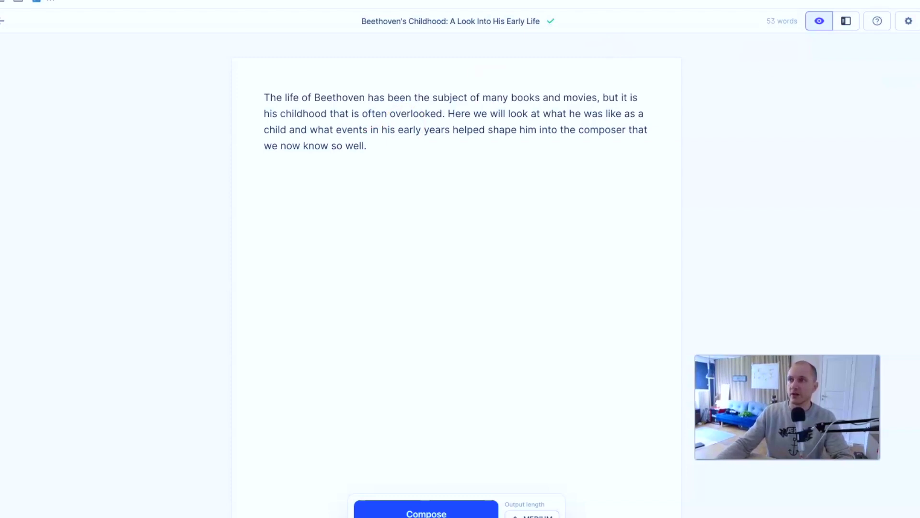
text(Where did Beethoven grow up?)
click(266, 178)
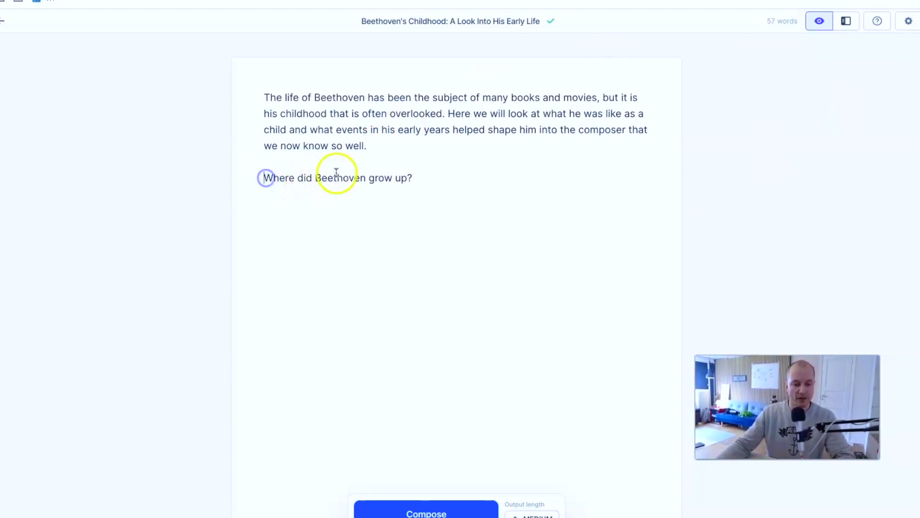
text(##)
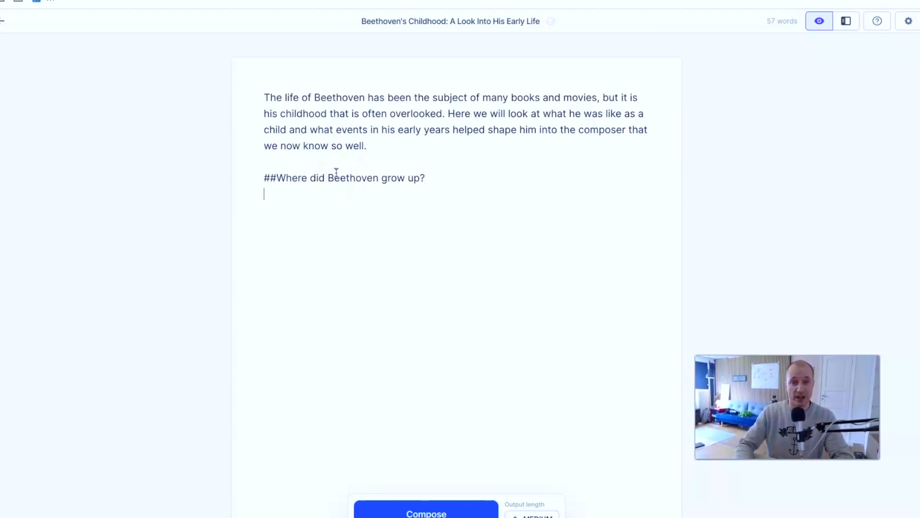
Compose the text under the first heading and trim its unfinished ending so it closes with "and seven siblings."
click(424, 513)
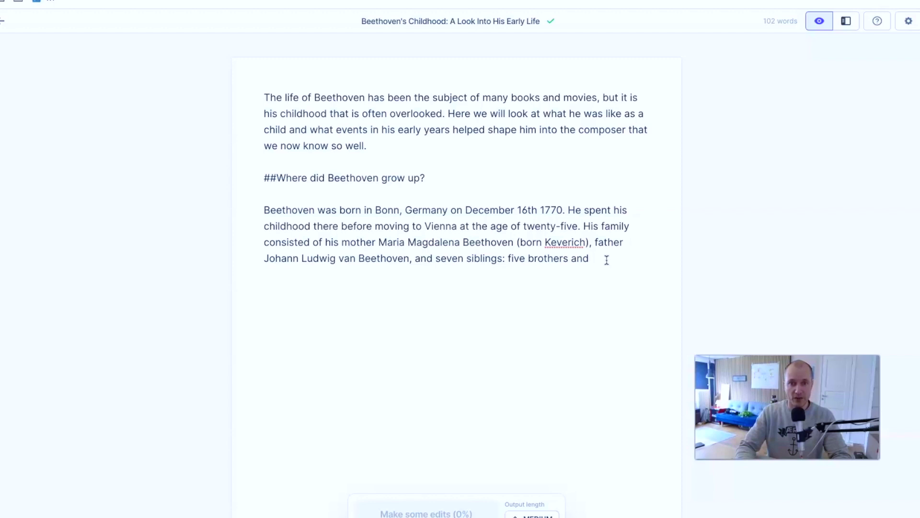
key(BackSpace)
key(BackSpace)
key(BackSpace)
key(BackSpace)
key(BackSpace)
key(BackSpace)
key(BackSpace)
key(BackSpace)
key(BackSpace)
key(BackSpace)
key(BackSpace)
key(BackSpace)
key(BackSpace)
text(.)
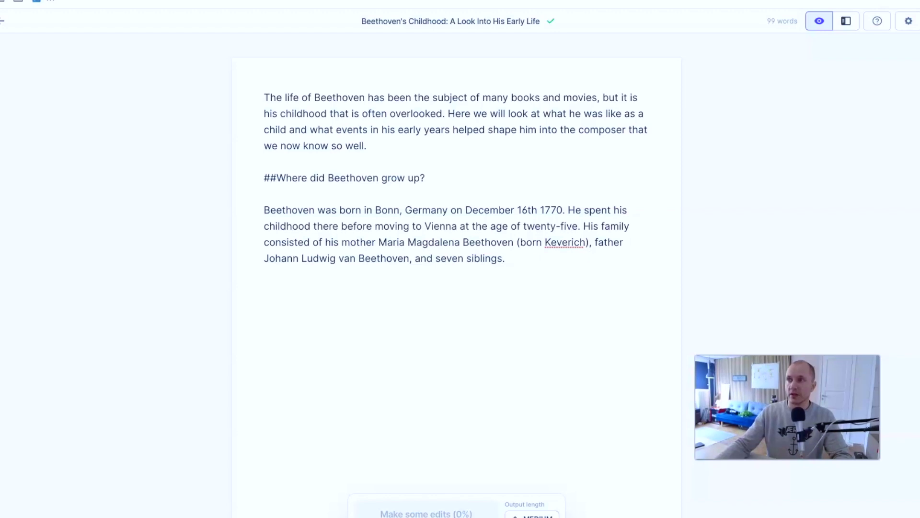
Add the heading "##What did Beethoven do as a kid?" below the paragraph about his family
key(Return)
key(Return)
text(What did Beethoven do as a kid?)
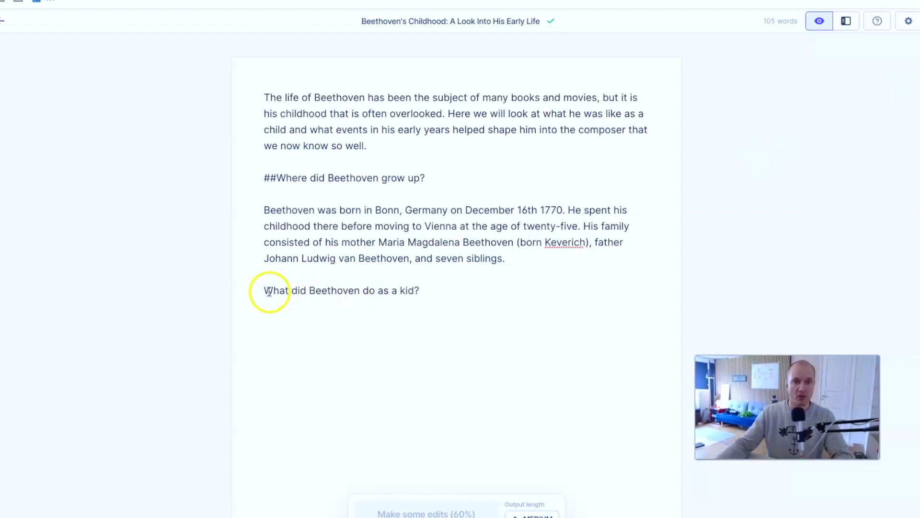
key(Home)
text(##)
click(437, 291)
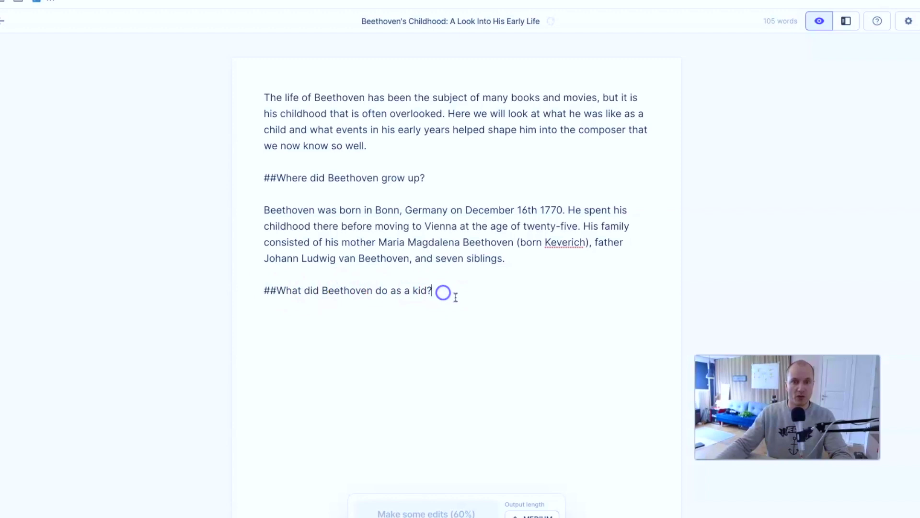
Start the paragraph under the second heading with "As a kid, Beethoven" and compose its continuation
key(Return)
text(As a kid)
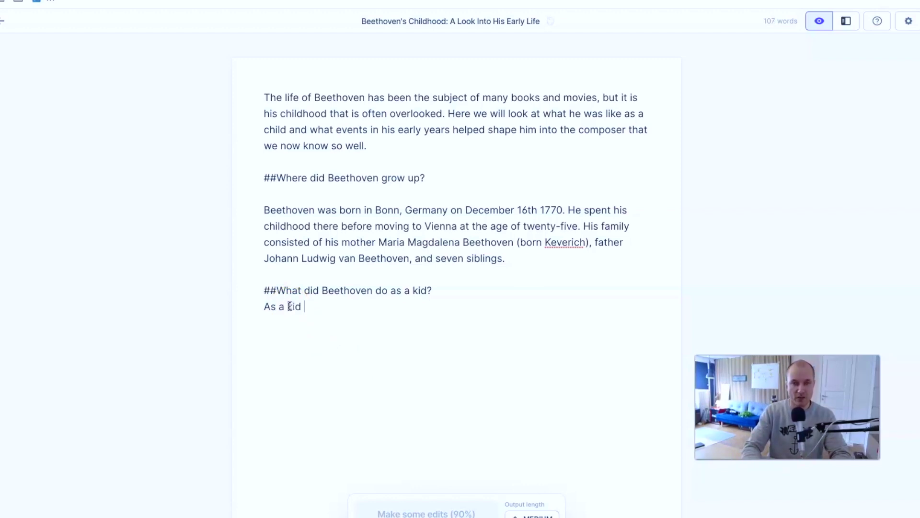
key(BackSpace)
text(, Beethoven)
click(414, 437)
click(424, 503)
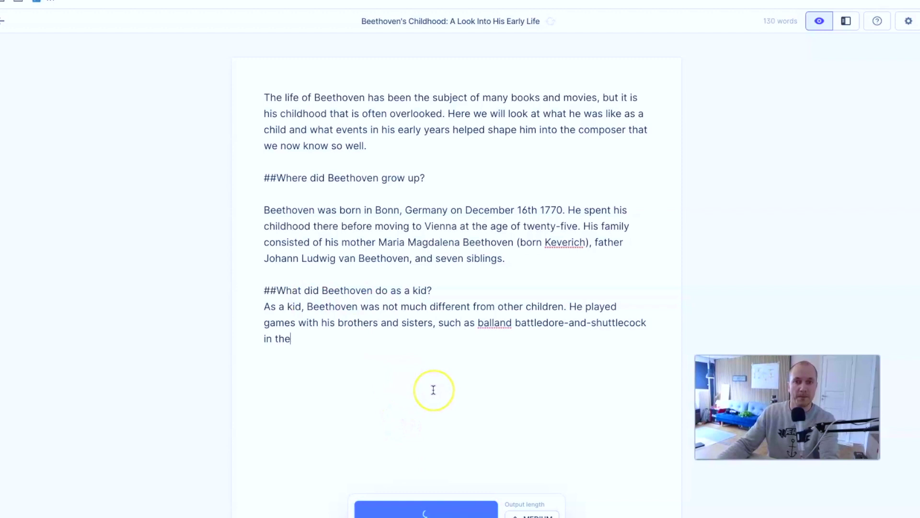
click(431, 412)
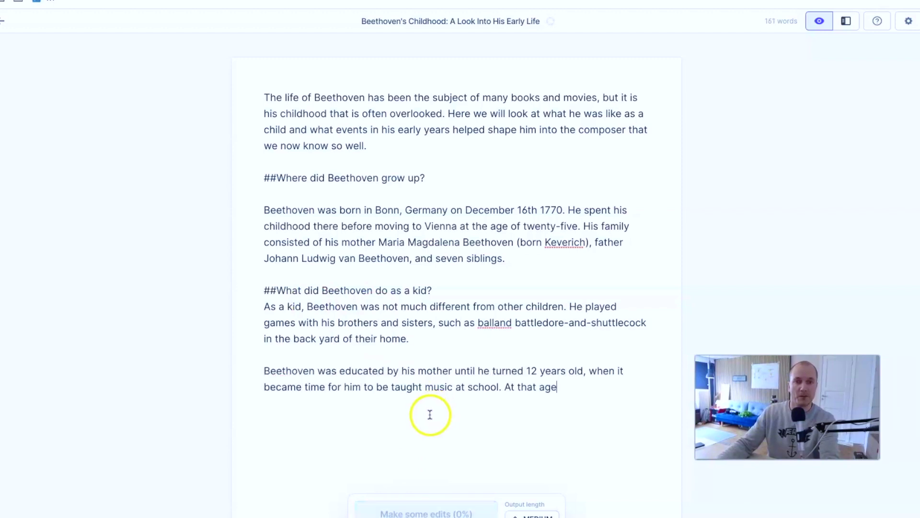
Delete the unfinished phrase "At that age" from the end of the composed text
scroll(479, 398, down, 1)
drag(563, 338, 503, 337)
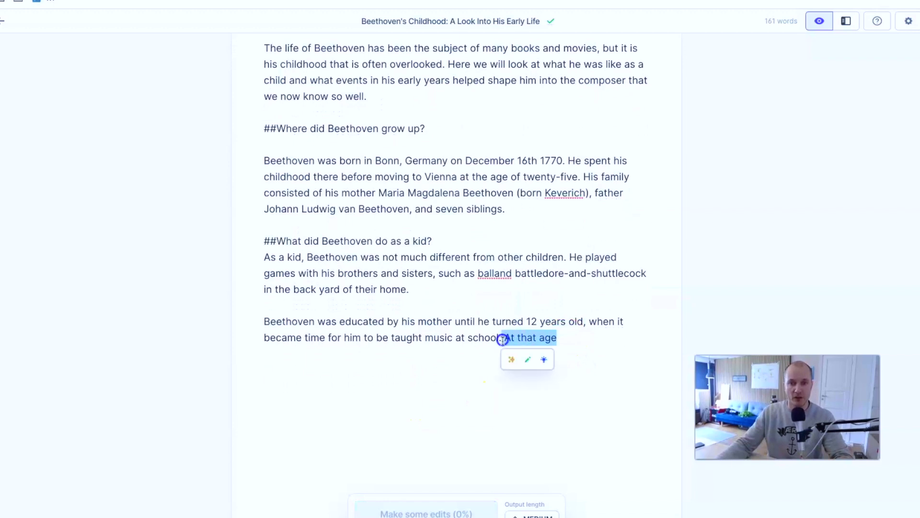
key(BackSpace)
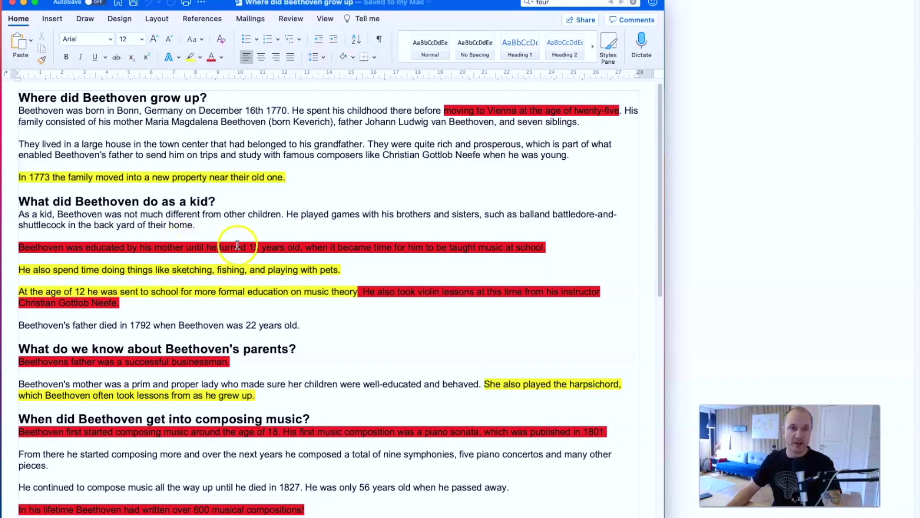
Examine the red and yellow highlighted statements throughout the Beethoven article in Word, down to the section on his social class and siblings
scroll(142, 279, down, 1)
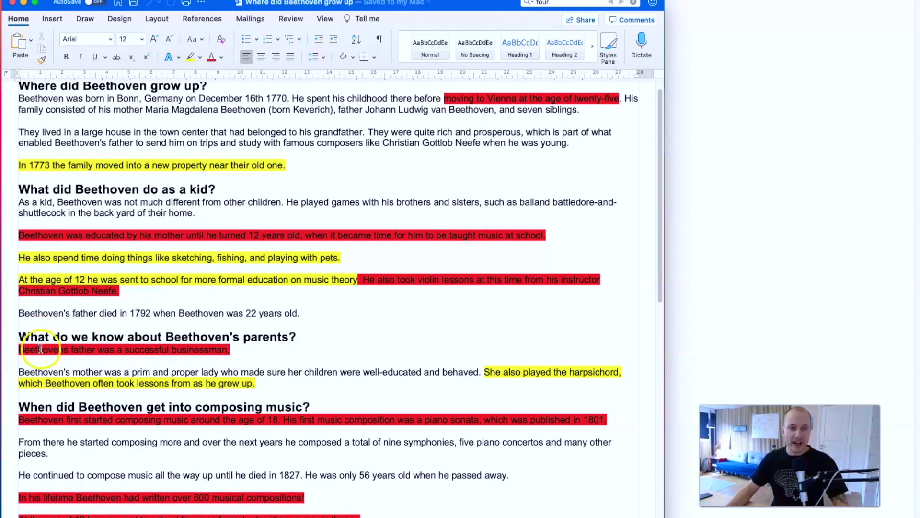
drag(19, 350, 178, 350)
click(254, 349)
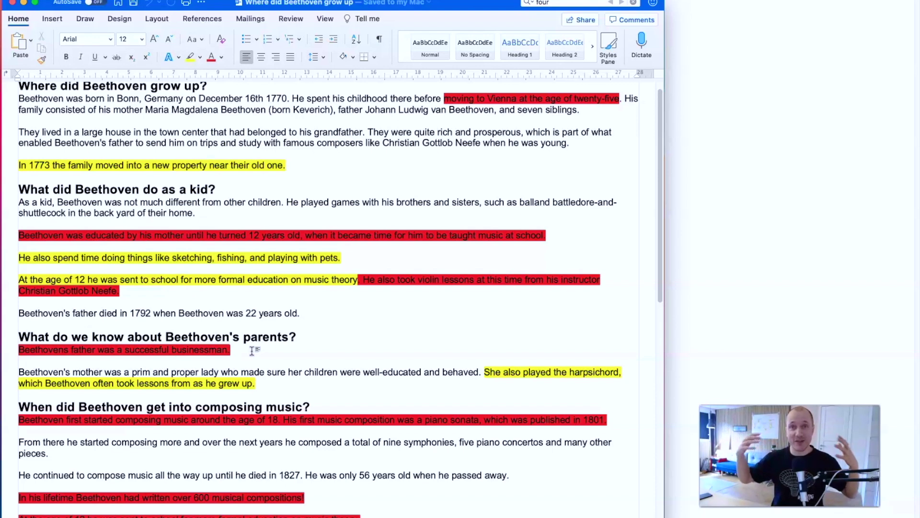
scroll(249, 350, down, 1)
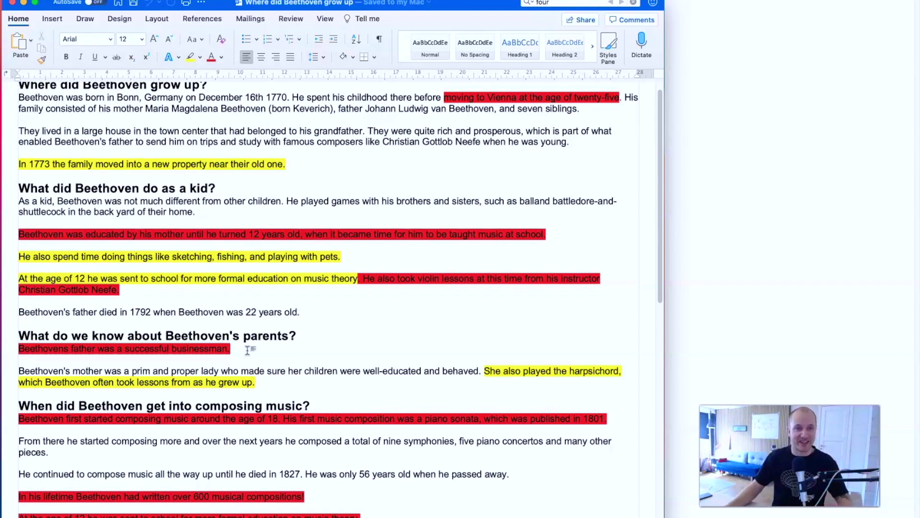
scroll(42, 380, down, 10)
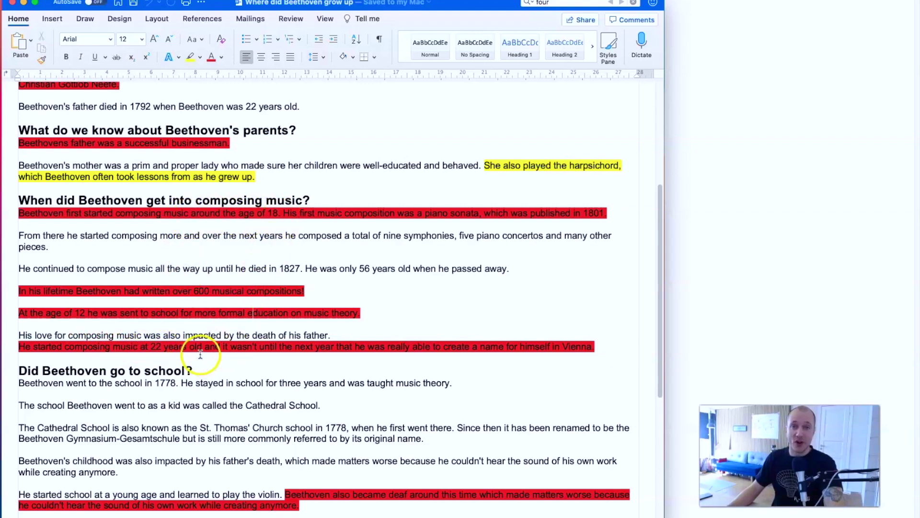
scroll(201, 354, down, 8)
scroll(210, 366, down, 4)
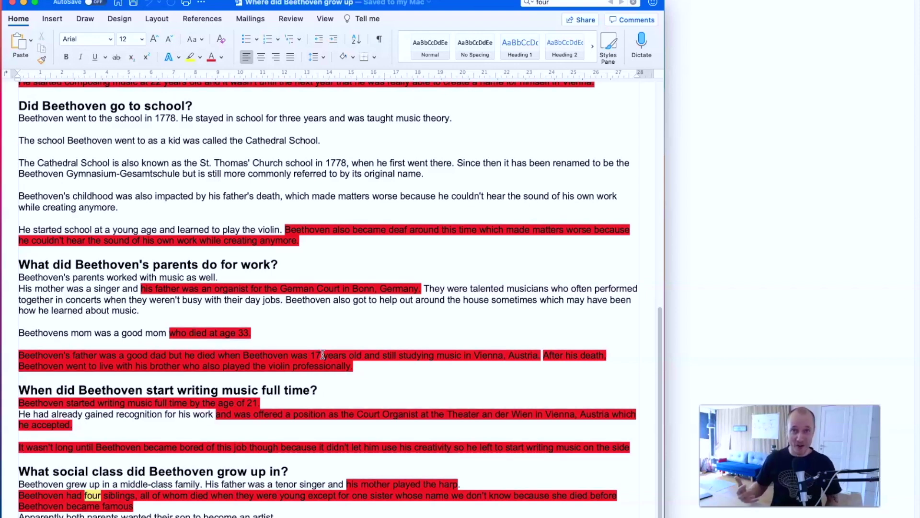
scroll(187, 391, down, 3)
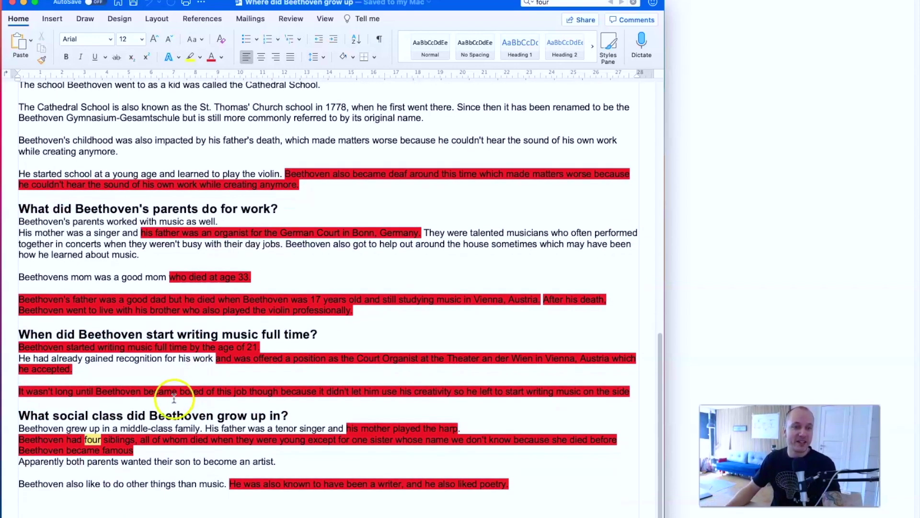
drag(67, 443, 135, 444)
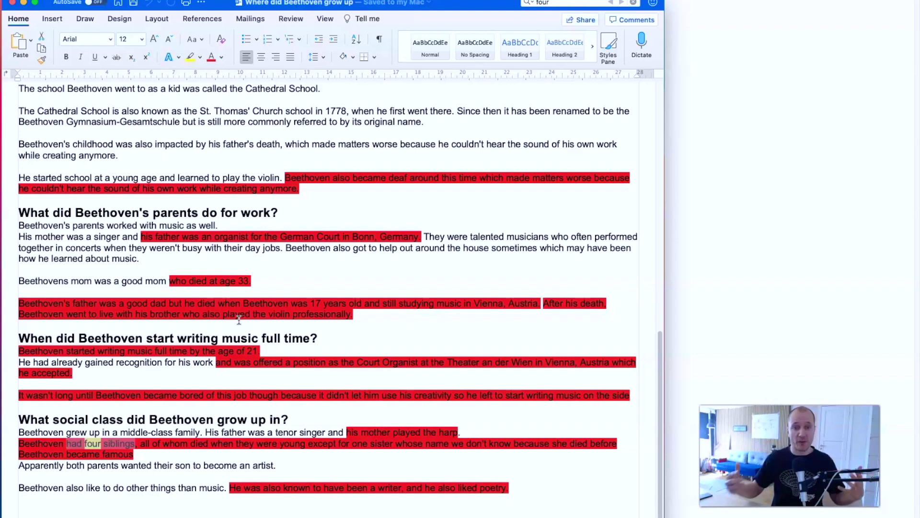
click(365, 443)
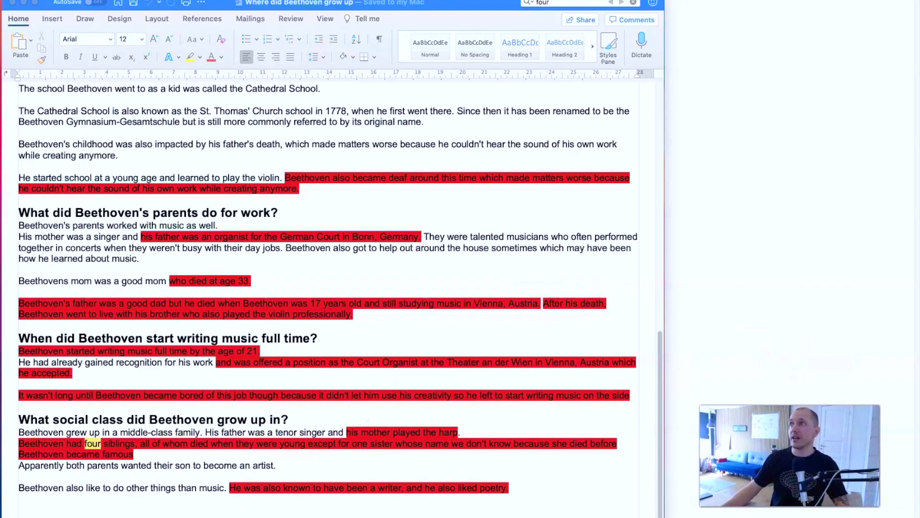
Switch to the browser, skim the Ludwig van Beethoven biography on notablebiographies.com, and return to the Word document
drag(911, 52, 436, 1)
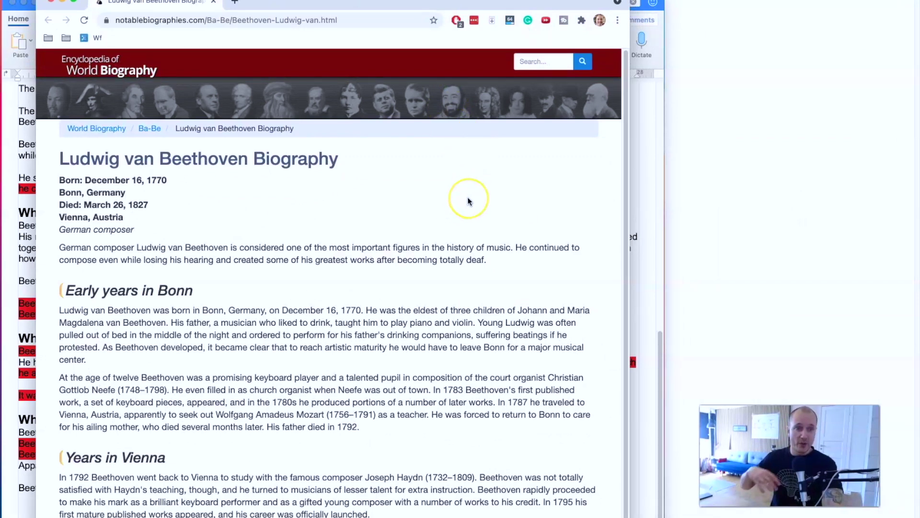
scroll(431, 196, down, 1)
scroll(336, 187, up, 1)
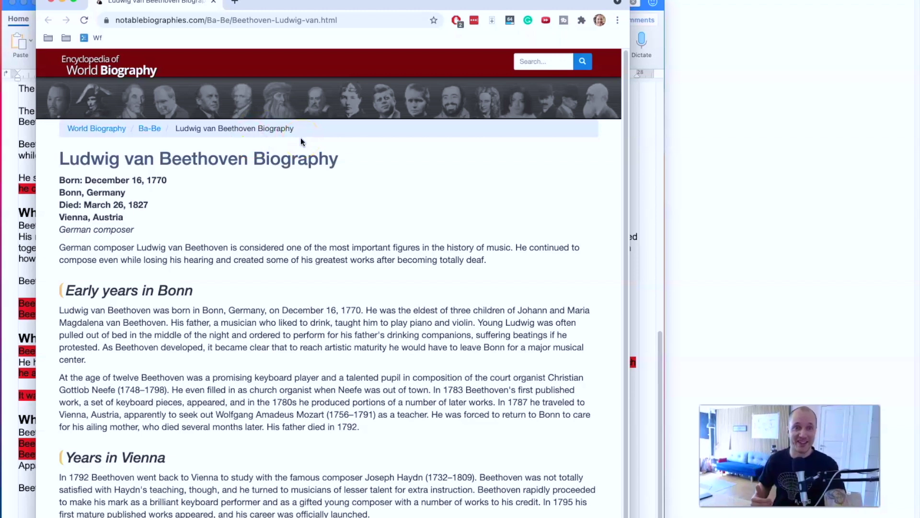
scroll(301, 140, down, 10)
scroll(301, 137, down, 7)
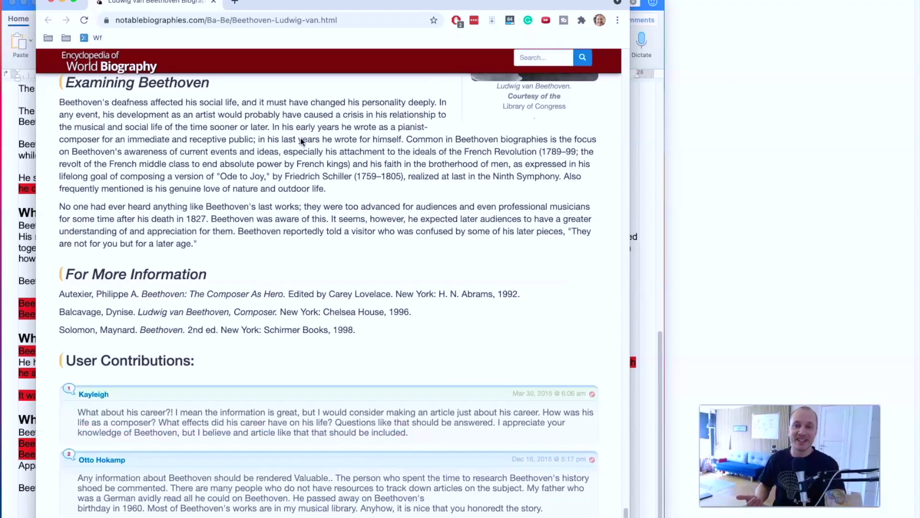
key(super+Tab)
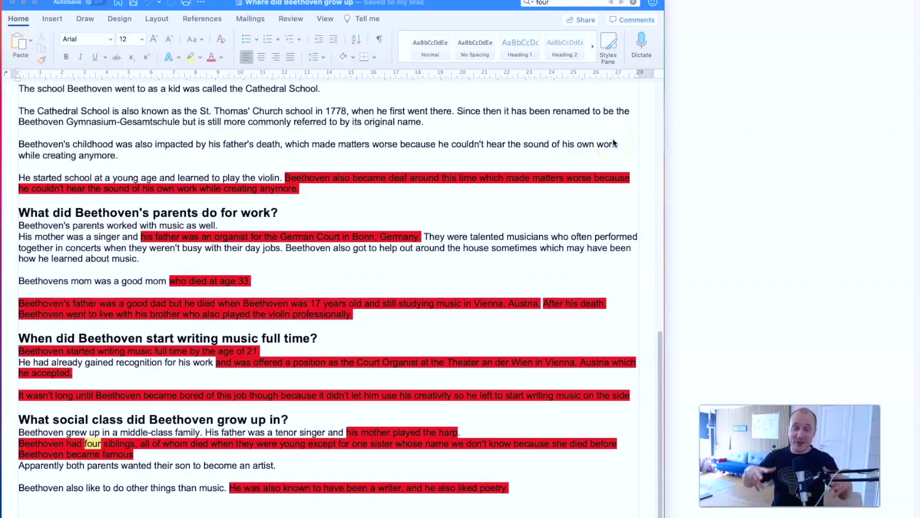